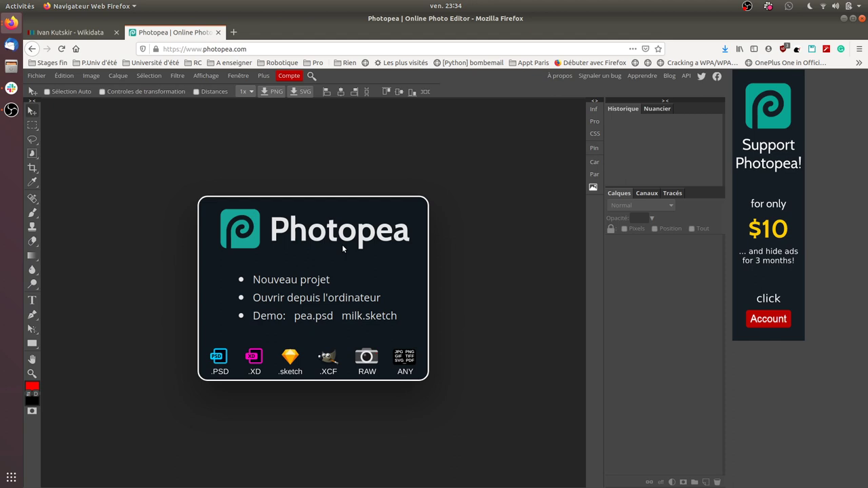
- Review the Wikidata entry on the editor's creator and the French Wikipedia article on Photopea, and return to the editor
left_click(76, 33)
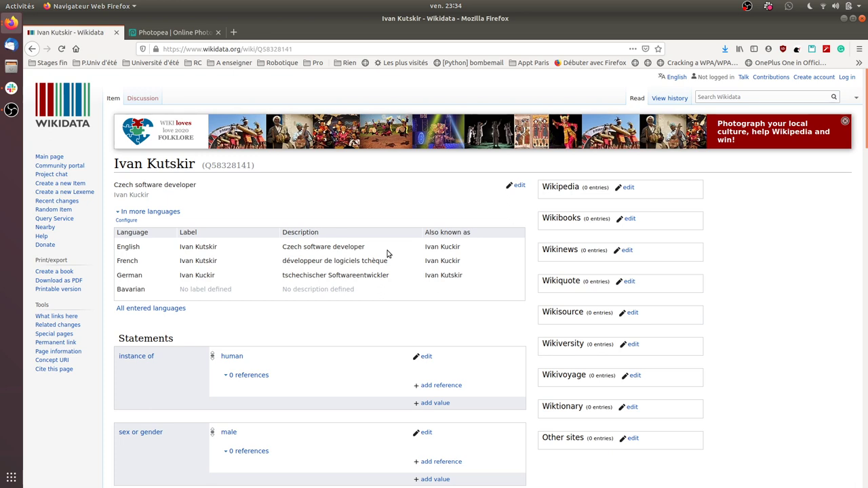
left_click(37, 51)
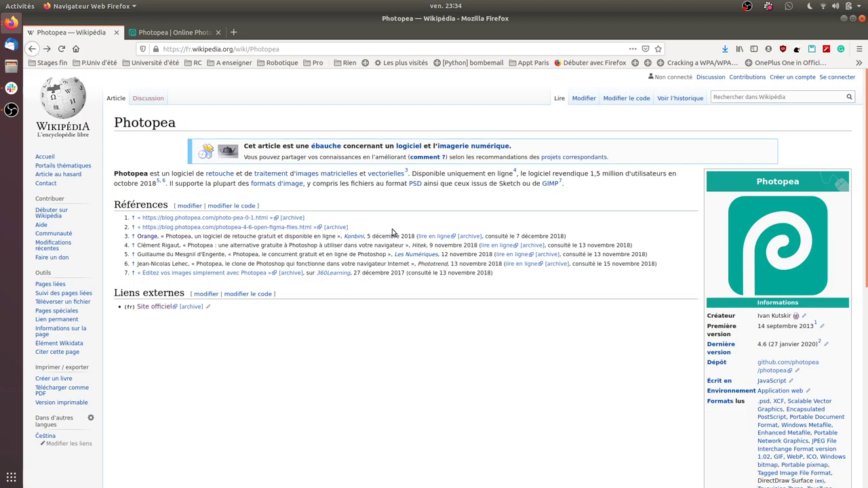
mouse_move(421, 258)
left_click(179, 38)
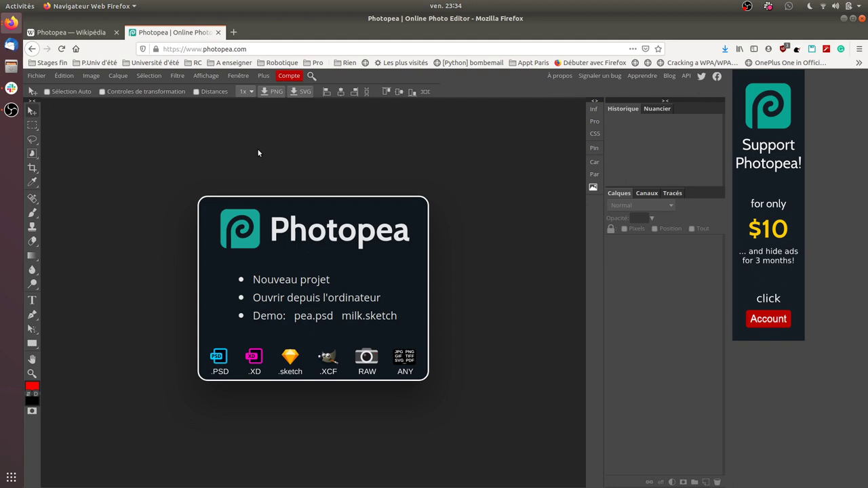
- Search Google Images for "photo chat" in a new tab and display the first tabby cat picture by itself
key("ctrl+t")
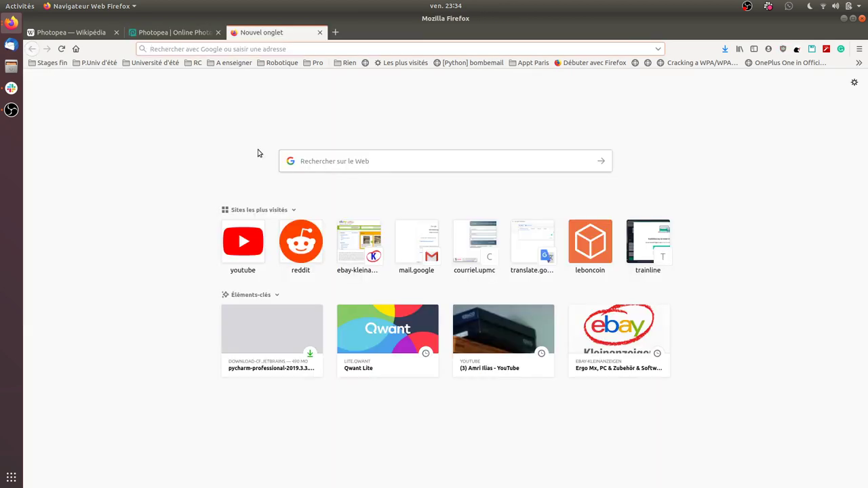
type("photo chat")
key("Return")
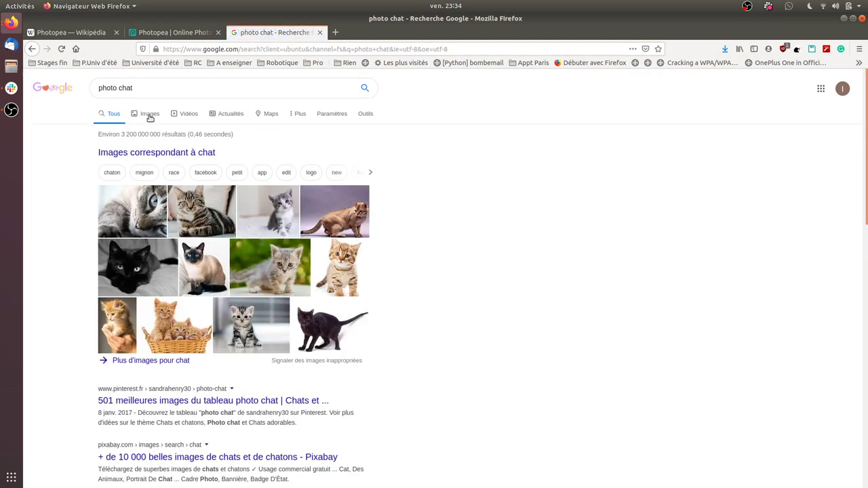
left_click(150, 113)
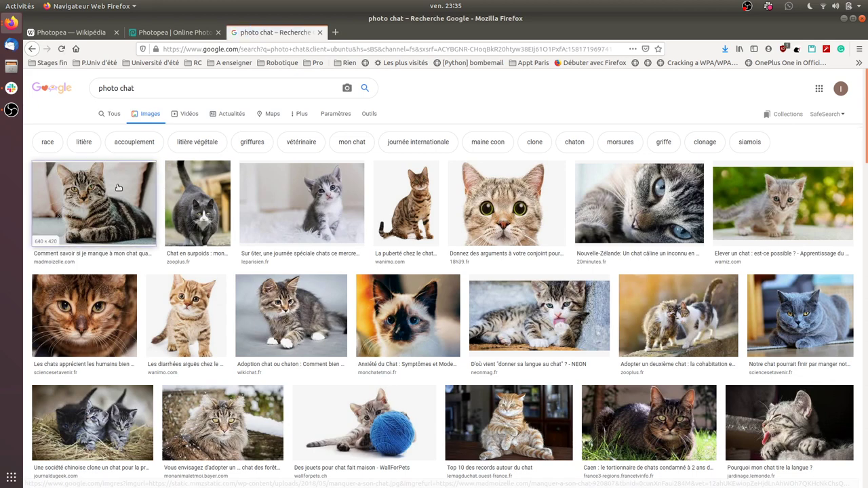
left_click(118, 188)
right_click(702, 192)
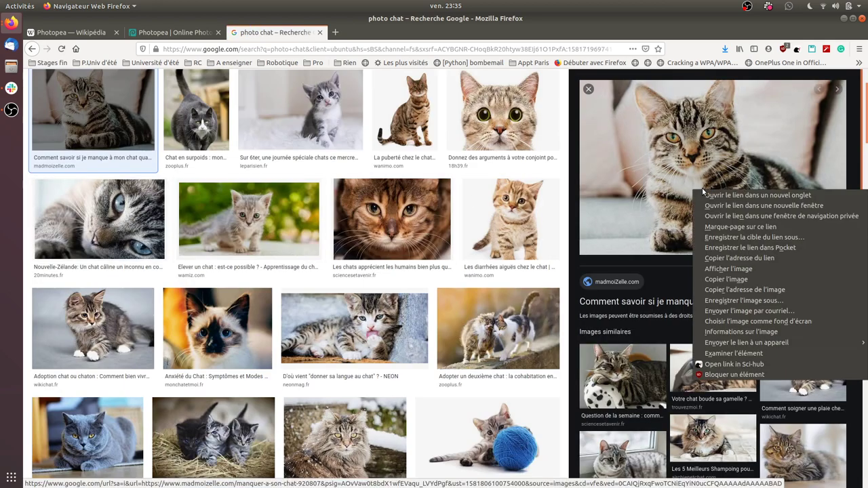
left_click(761, 269)
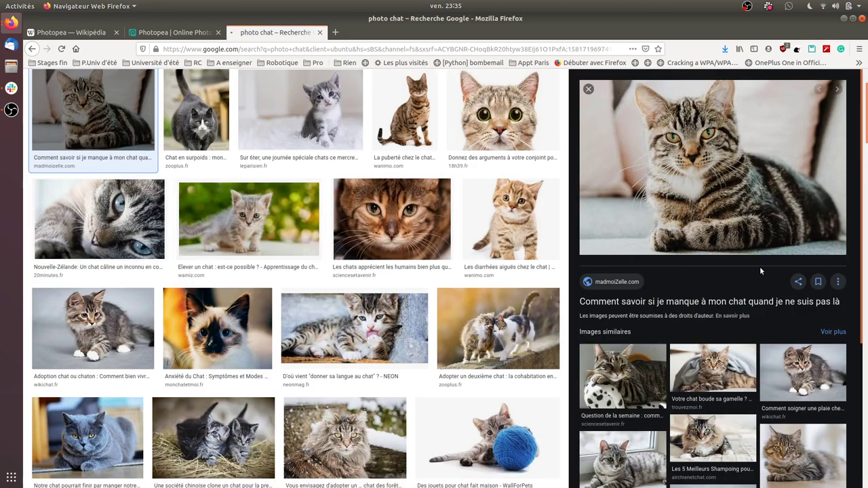
- Save the cat image to the Bureau folder as manquer-a-son-chat.jpg
right_click(470, 202)
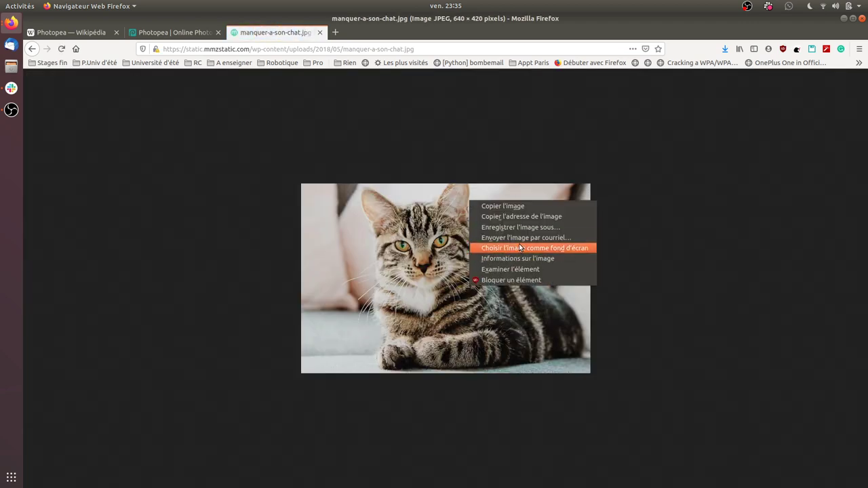
left_click(544, 229)
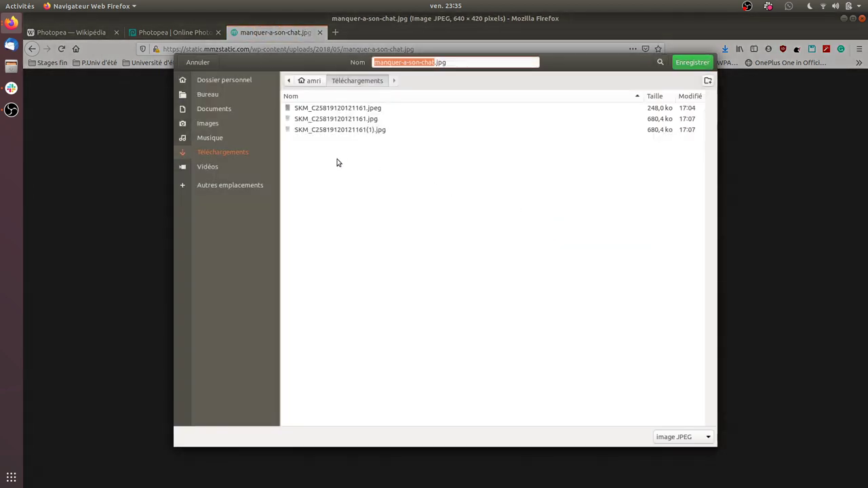
left_click(239, 97)
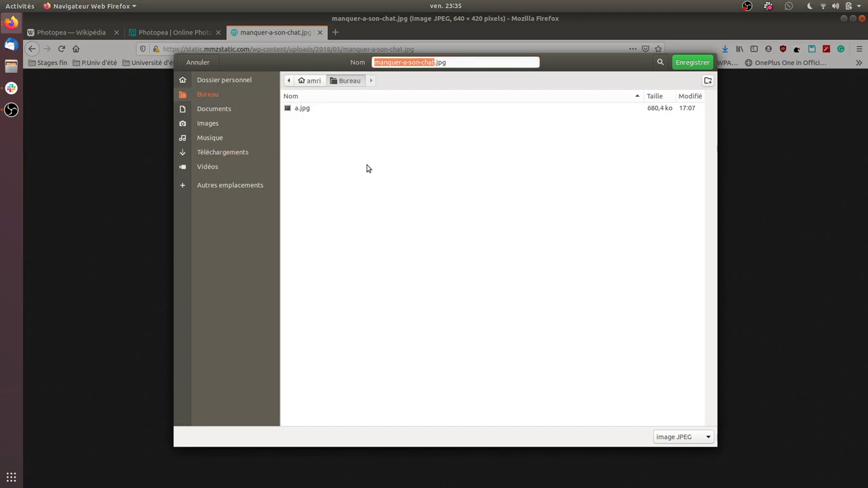
left_click(704, 62)
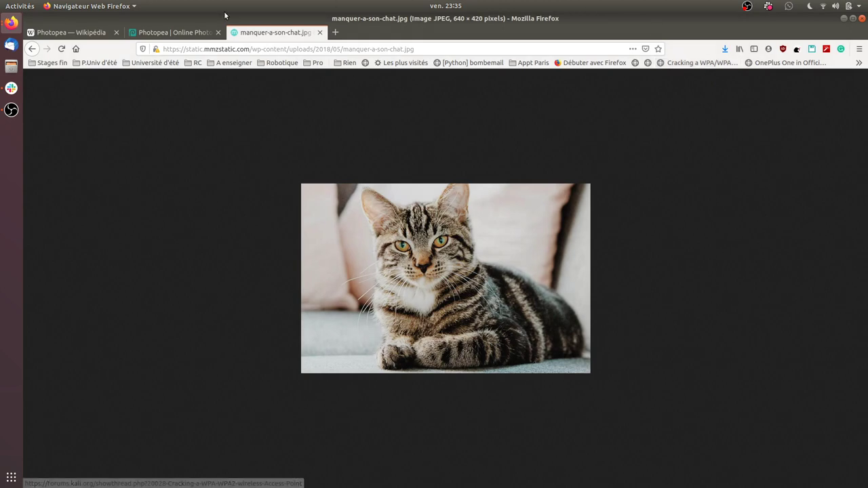
- Switch to Photopea and open manquer-a-son-chat.jpg from the Bureau folder
left_click(182, 30)
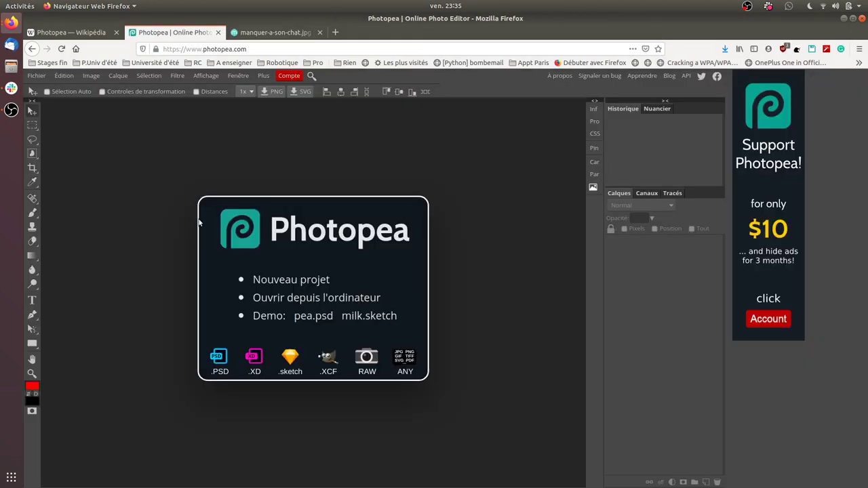
left_click(303, 299)
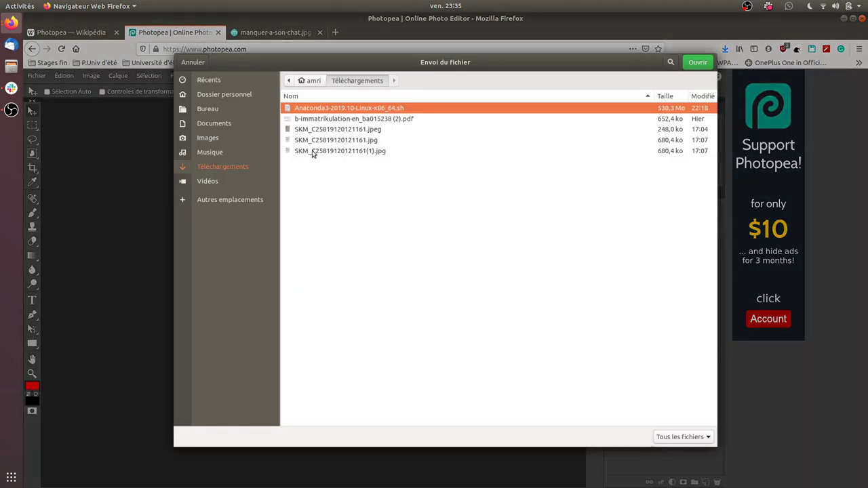
left_click(204, 93)
left_click(210, 103)
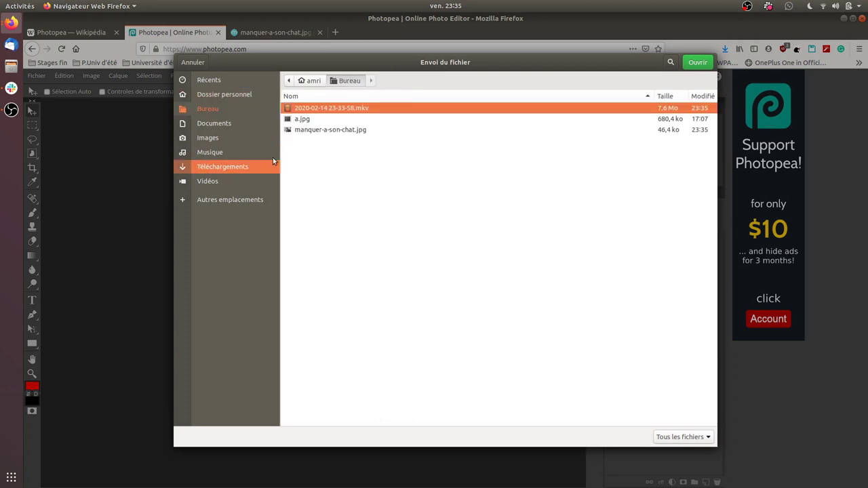
double_click(349, 132)
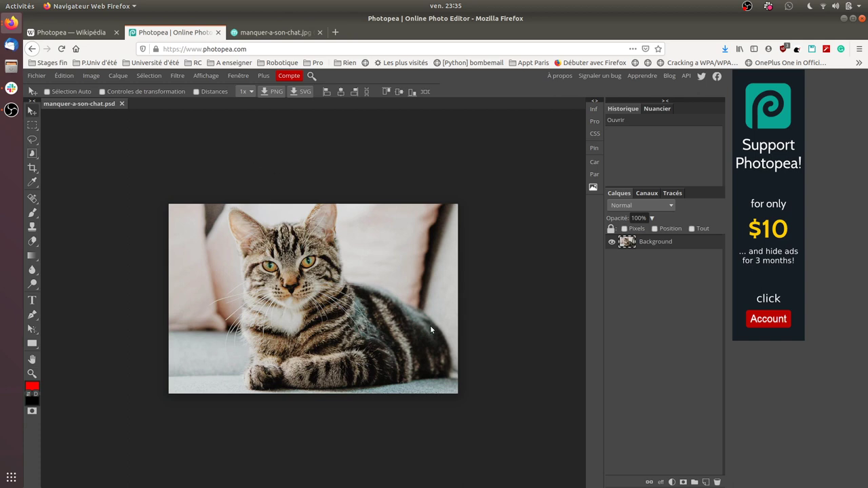
- Add a new layer and paint a looping red brush stroke across the cat's face and the cushion behind it
key("b")
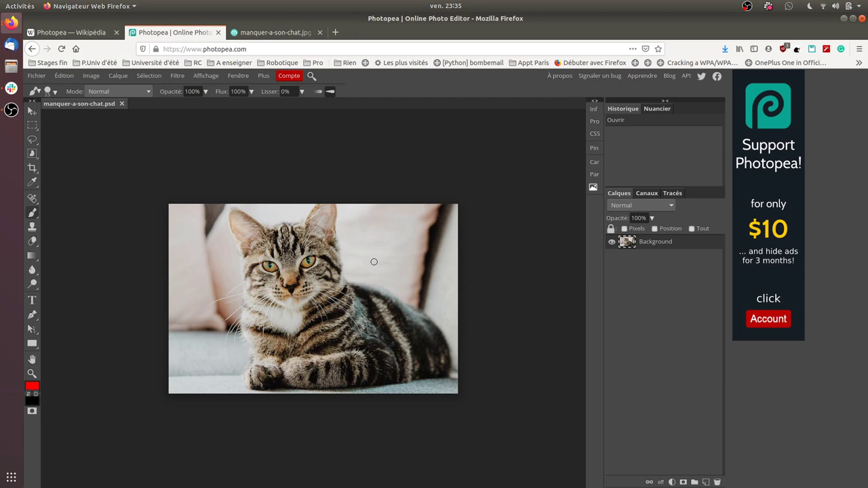
key("ctrl+shift+n")
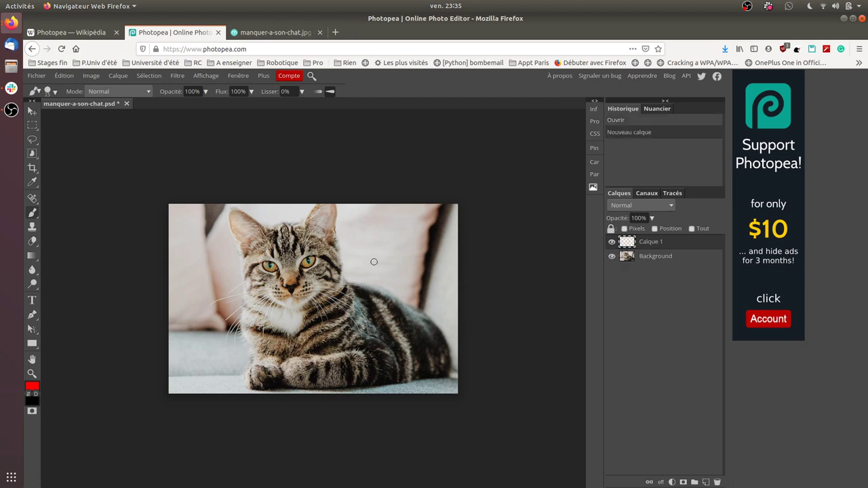
mouse_move(373, 262)
left_mouse_down()
mouse_move(214, 260)
mouse_move(180, 273)
mouse_move(333, 301)
mouse_move(415, 230)
mouse_move(359, 213)
mouse_move(336, 238)
mouse_move(402, 291)
mouse_move(437, 266)
left_mouse_up()
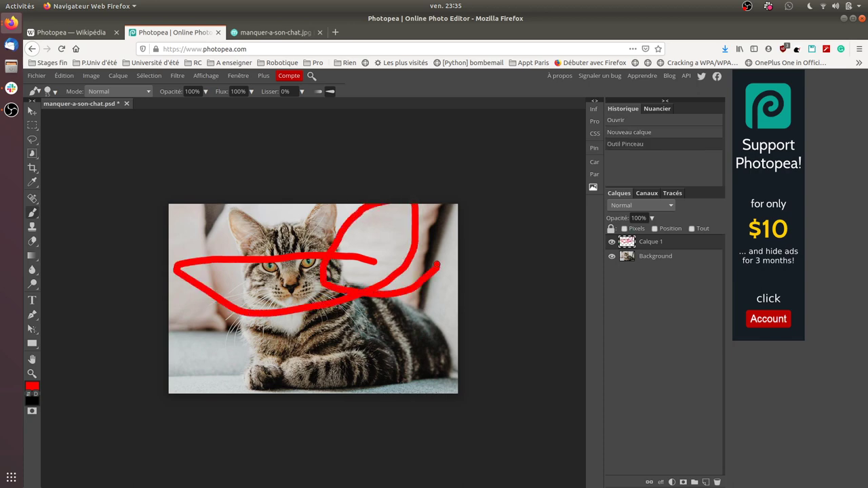
- Switch the browser to full screen without developer tools and paint a red stroke across the cat's ears with the soft 24 px brush
key("F11")
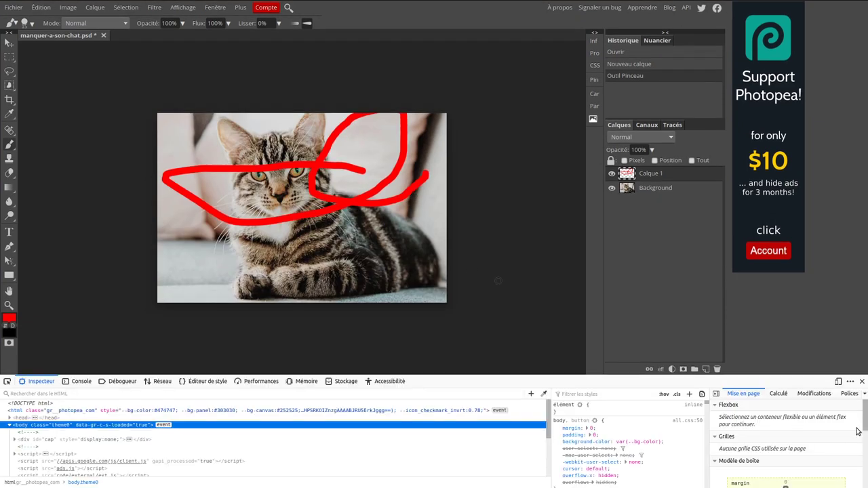
left_click(862, 382)
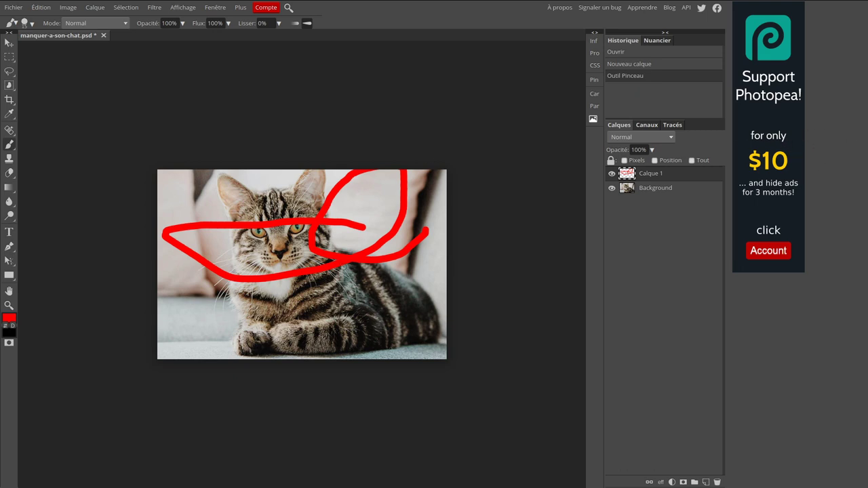
right_click(240, 256)
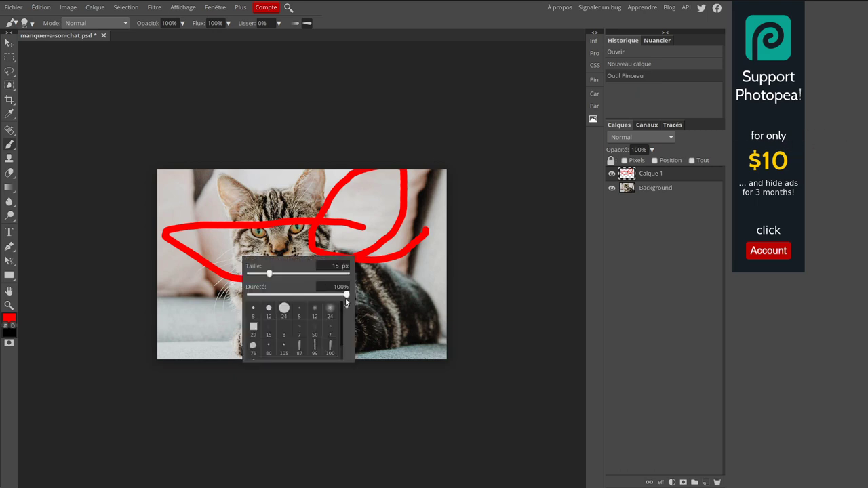
left_click(327, 309)
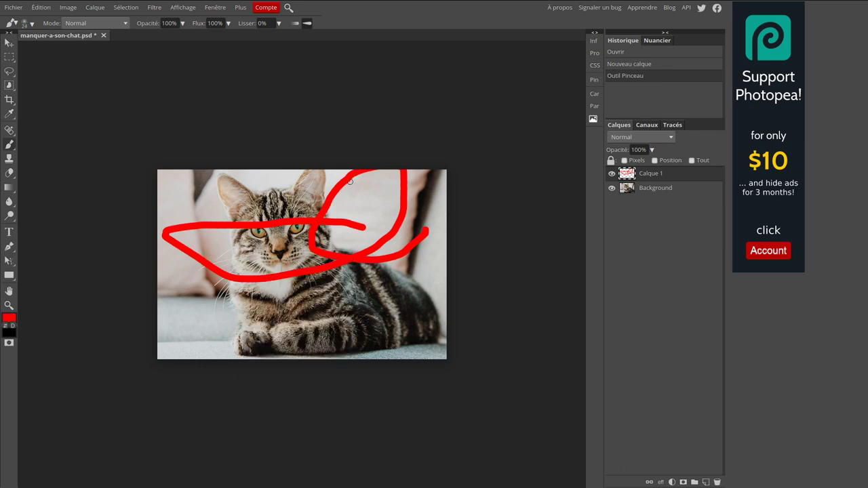
left_click_drag(351, 181, 217, 205)
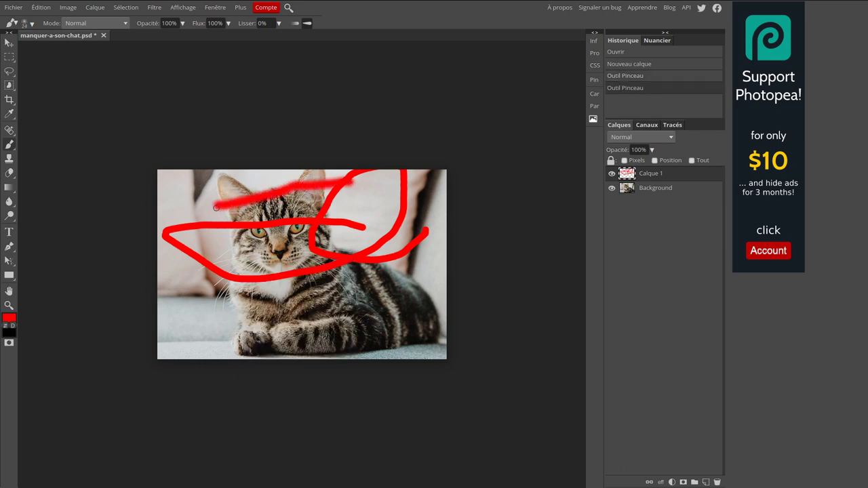
- Enlarge the soft brush to about 69 px and paint a broad red zigzag over the cat's head and body
right_click(217, 207)
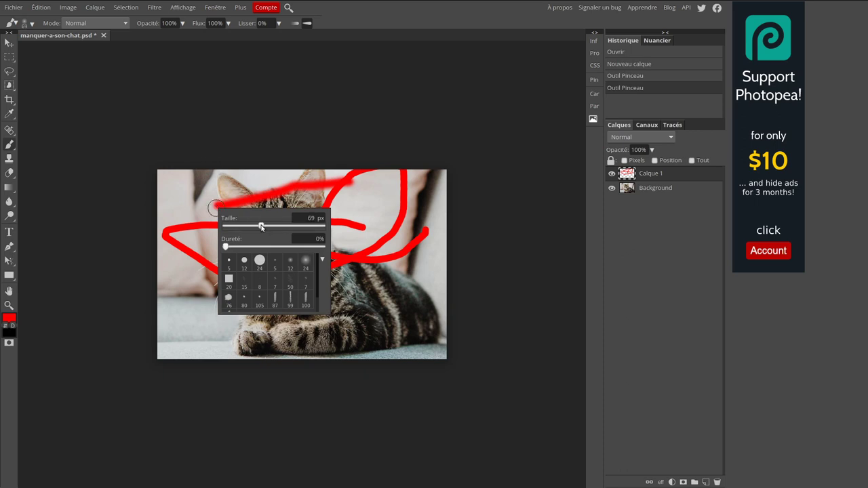
left_click_drag(263, 228, 281, 229)
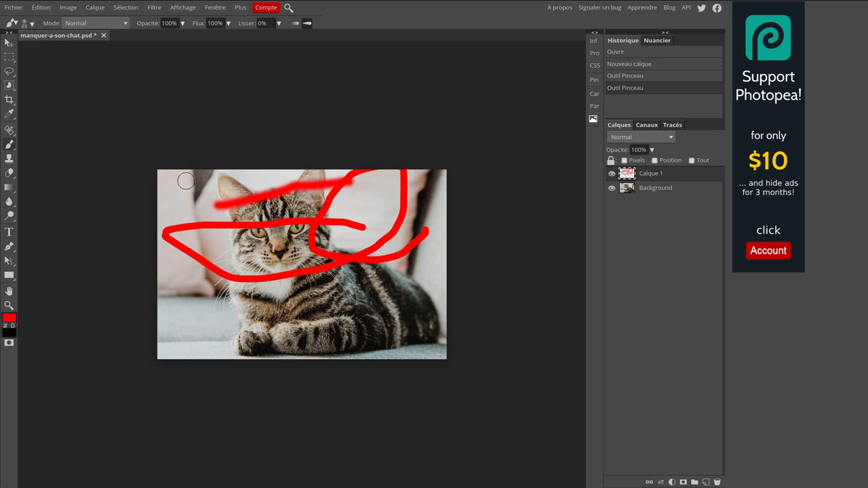
mouse_move(182, 175)
left_mouse_down()
mouse_move(210, 228)
mouse_move(264, 271)
mouse_move(357, 291)
mouse_move(408, 320)
mouse_move(266, 280)
mouse_move(180, 273)
mouse_move(175, 302)
mouse_move(240, 312)
mouse_move(276, 303)
left_mouse_up()
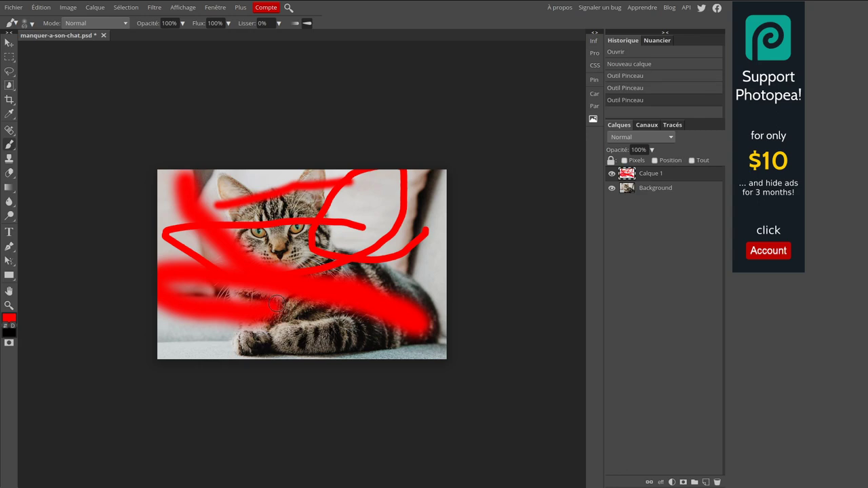
- Move the painted layer to the right over the cat with the Move tool
key("v")
mouse_move(276, 302)
left_mouse_down()
mouse_move(343, 280)
mouse_move(390, 329)
mouse_move(231, 192)
mouse_move(385, 341)
mouse_move(354, 310)
left_mouse_up()
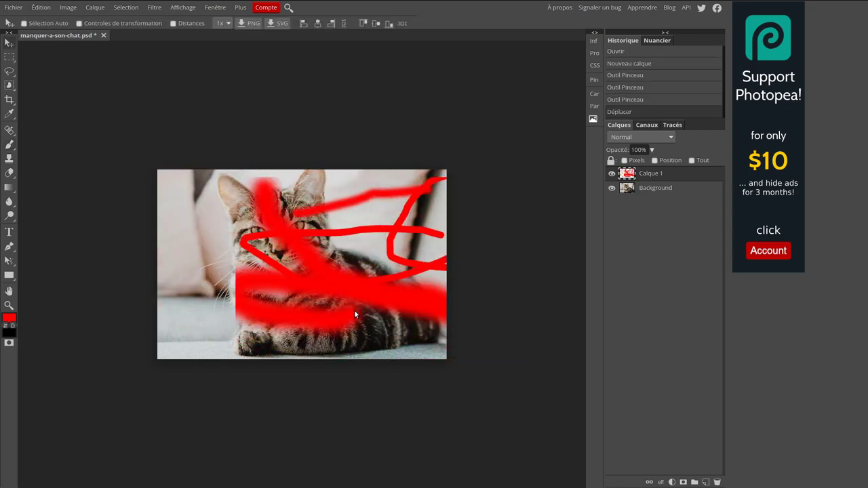
key("ctrl+t")
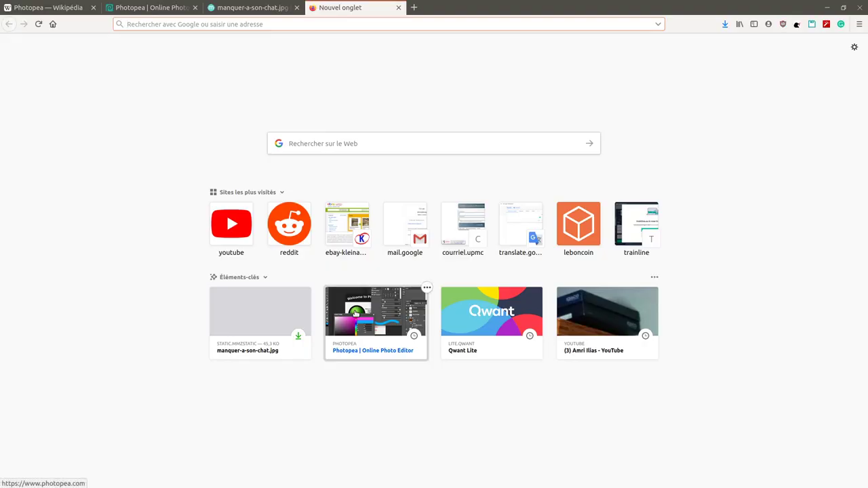
key("ctrl+w")
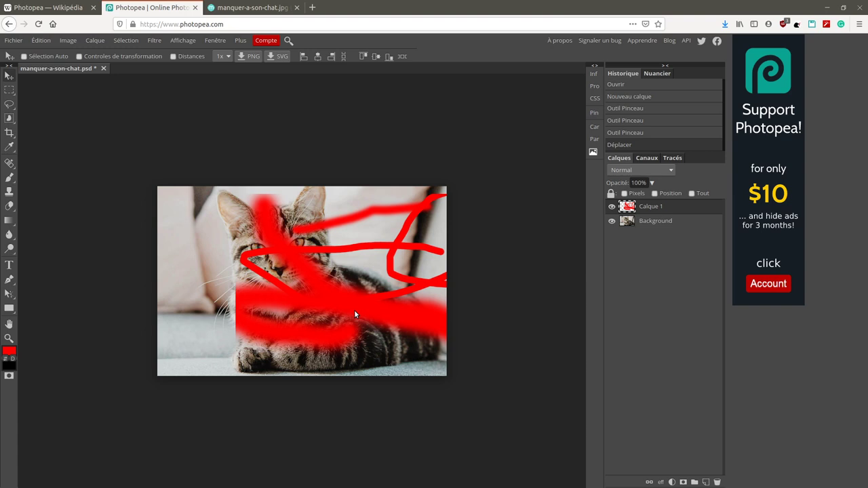
key("ctrl+alt+t")
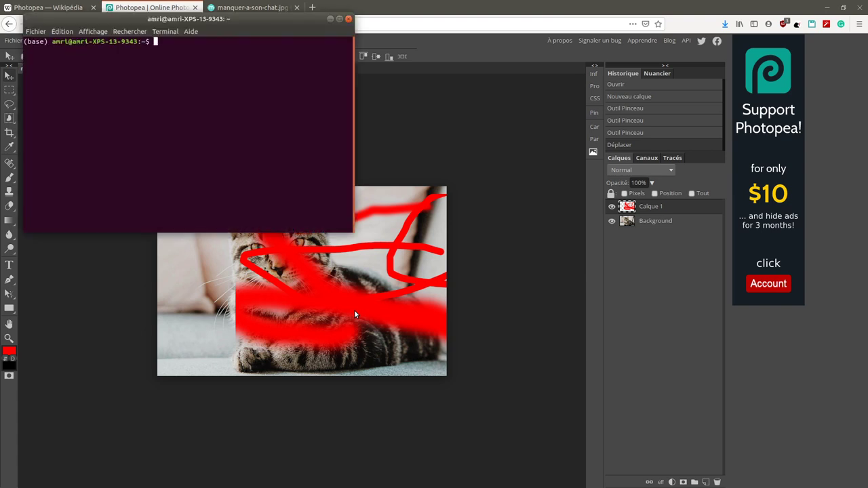
key("ctrl+d")
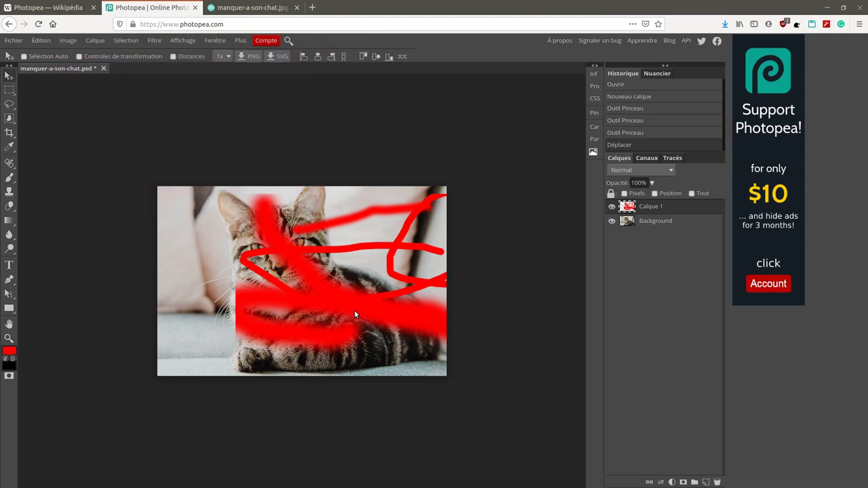
key("ctrl+alt+t")
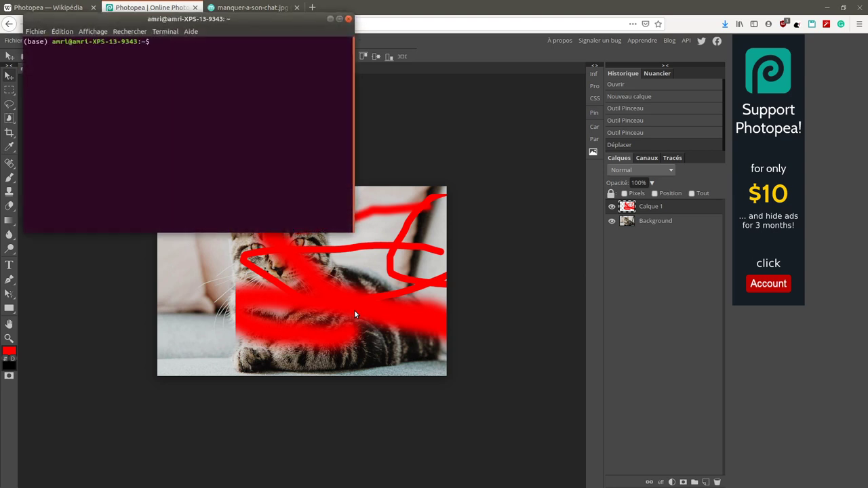
key("ctrl+d")
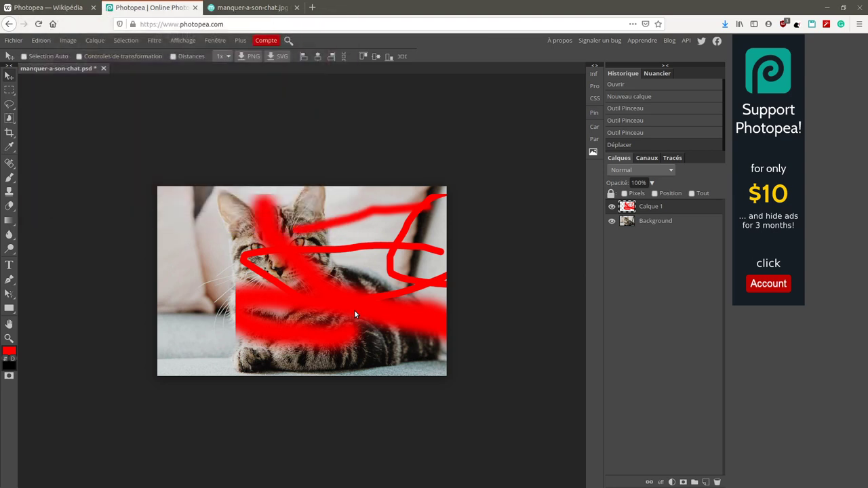
- Shift the painted layer upward and slightly left over the cat photo
mouse_move(354, 310)
left_mouse_down()
mouse_move(249, 302)
mouse_move(339, 286)
left_mouse_up()
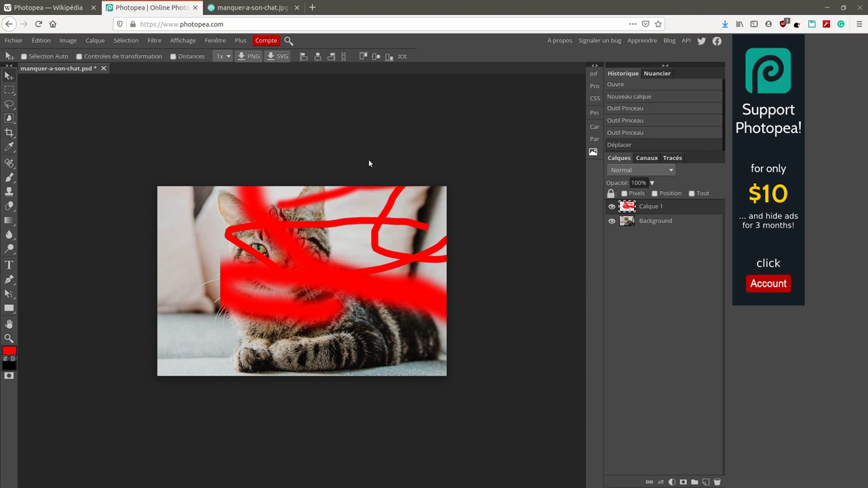
- Hide the painted layer Calque 1, and invert the Background layer's colours twice to restore the original cat photo
left_click(612, 206)
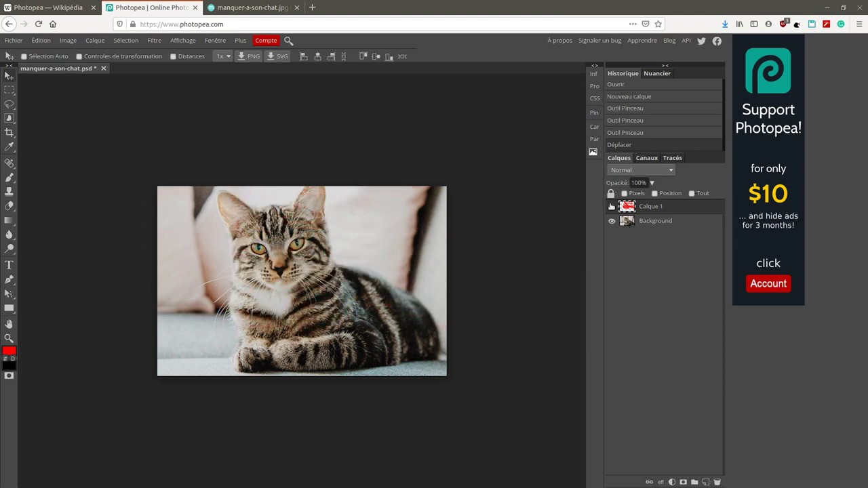
left_click(662, 228)
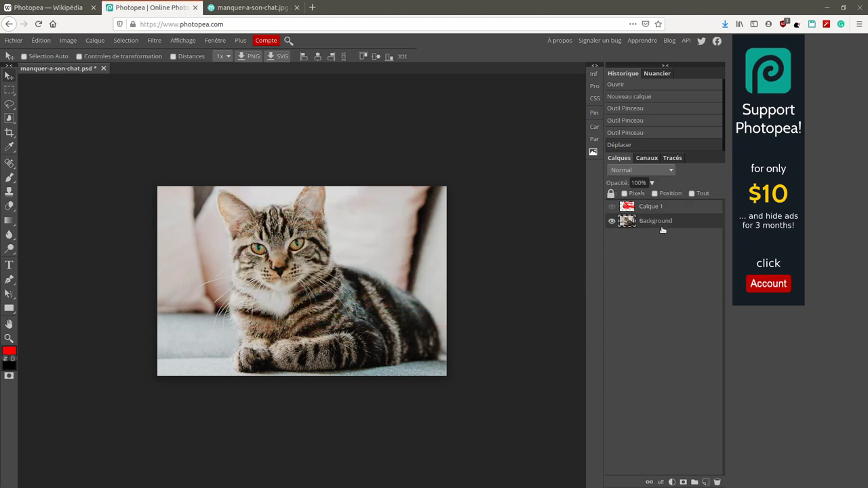
key("ctrl+i")
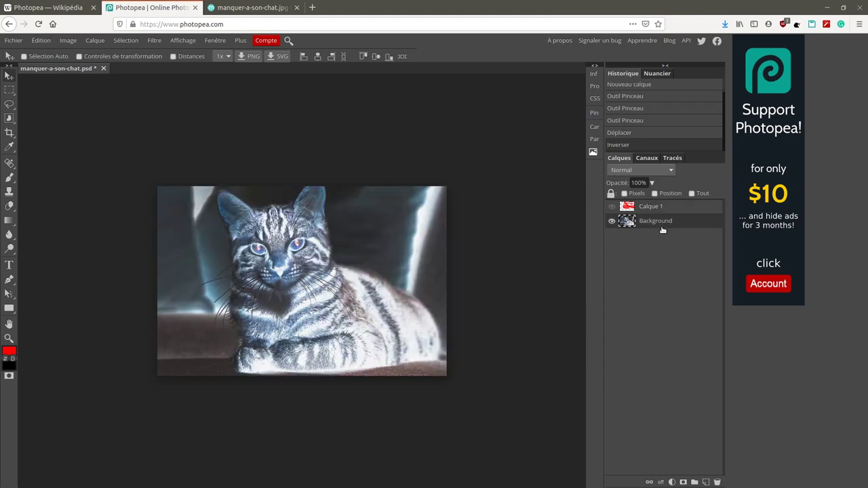
key("ctrl+i")
- Try a strong hue shift on the Background layer with Hue/Saturation, and discard it
key("ctrl+u")
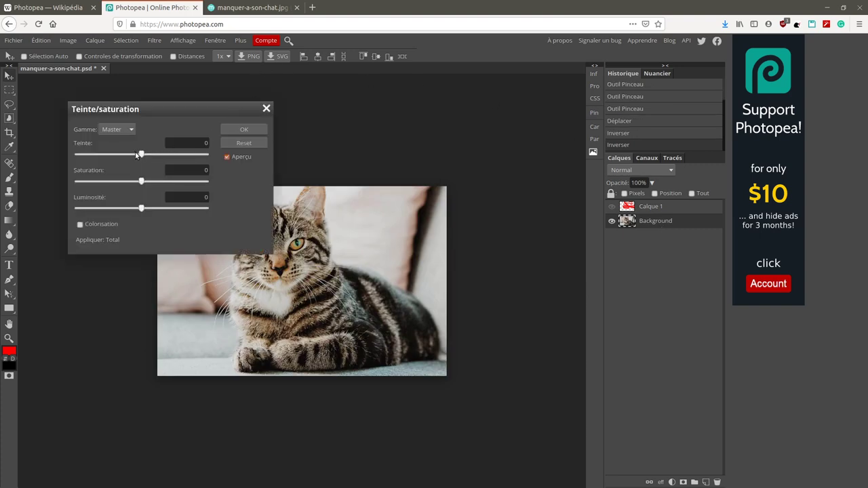
left_click_drag(141, 154, 231, 152)
key("Escape")
- Switch the browser to full screen
key("F11")
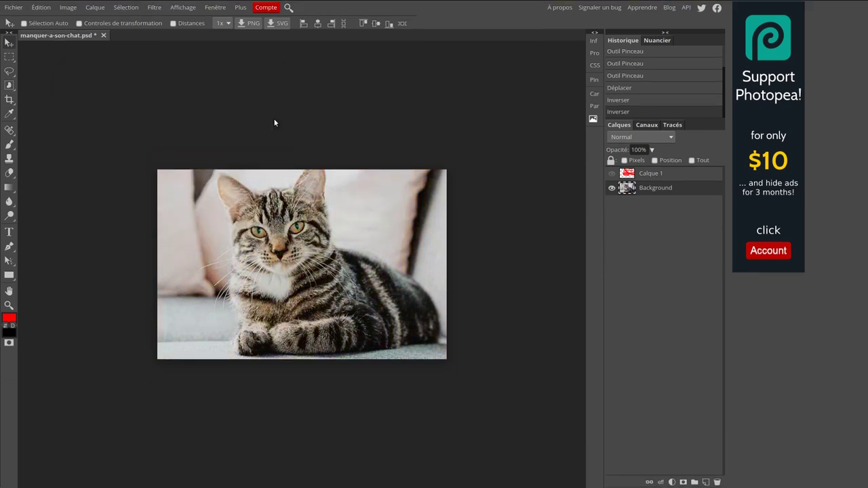
- Try adjusting the white and black input levels of the Background layer with Levels, and discard the adjustment
key("ctrl+l")
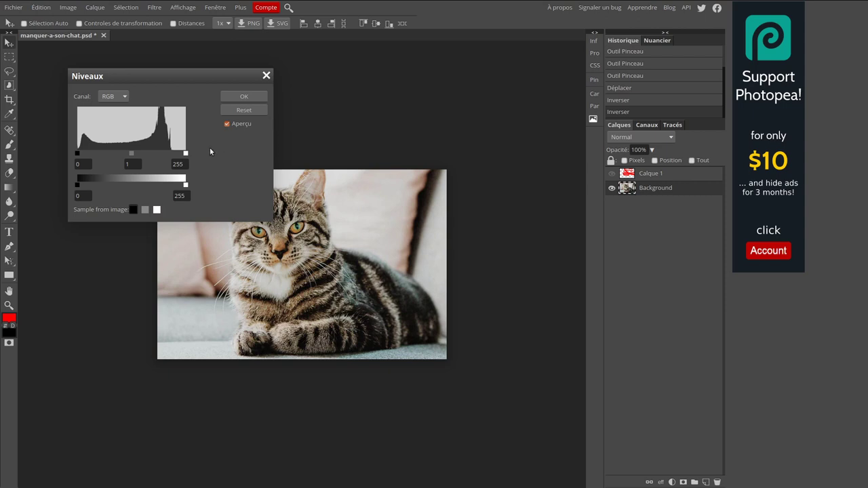
left_click_drag(180, 153, 275, 153)
left_click_drag(77, 152, 30, 150)
left_click(264, 78)
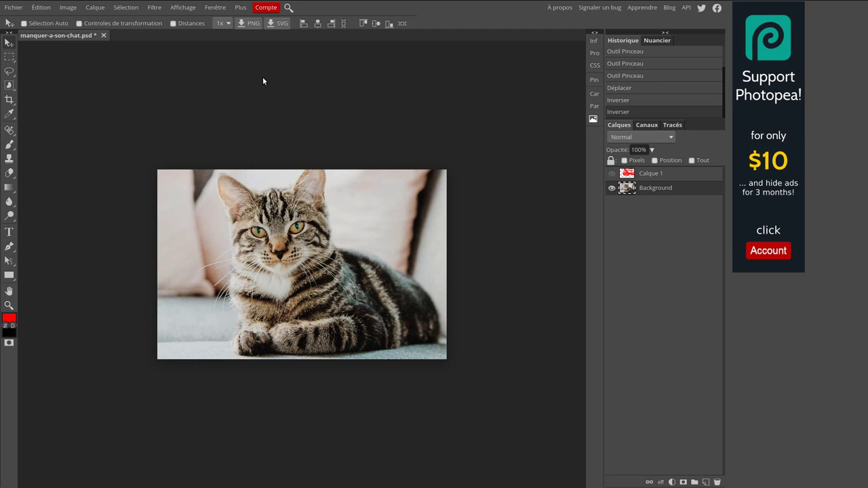
- Start a red-filled Pen shape from the cushion beside the cat's face, with curved anchor points over its forehead, ear and the area above its back
left_click(11, 263)
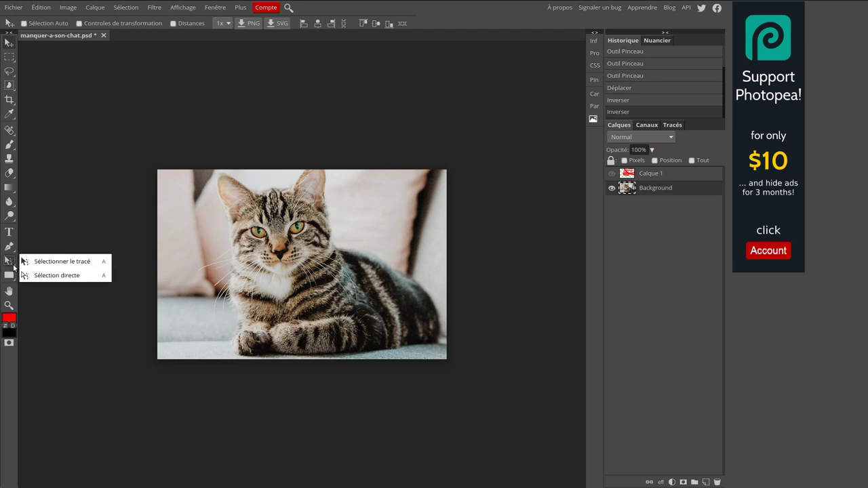
left_click(87, 269)
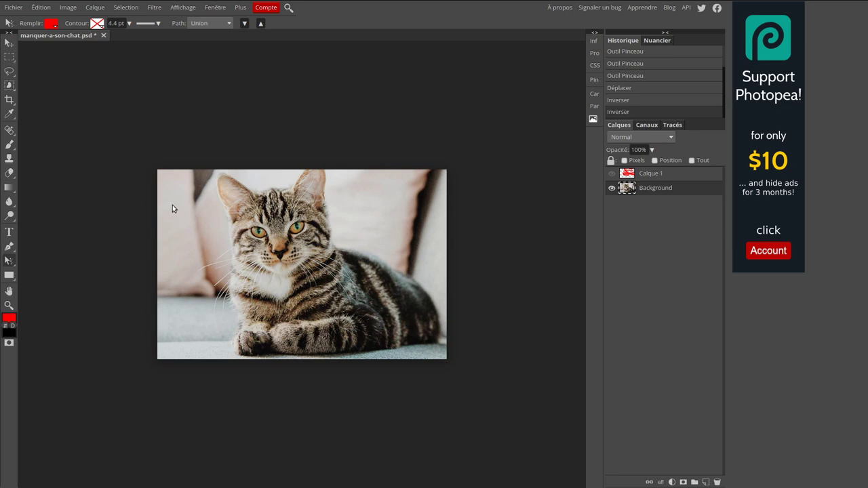
left_click(9, 246)
left_click(67, 247)
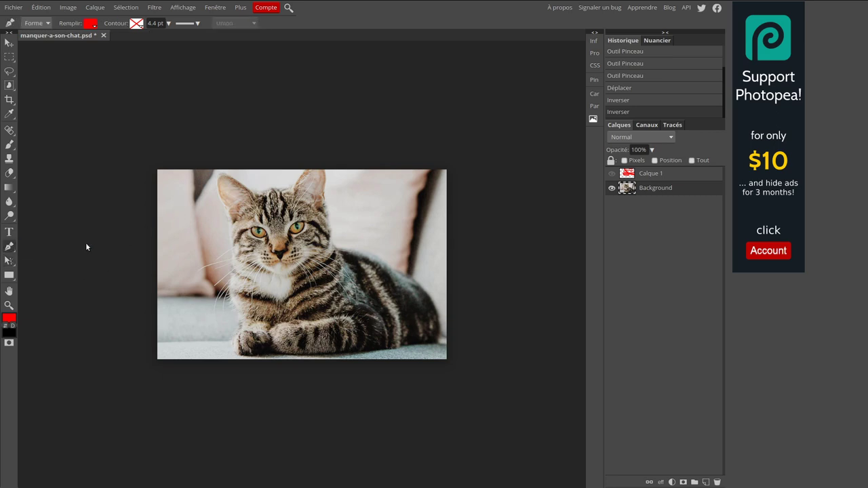
left_click(185, 242)
left_click(264, 247)
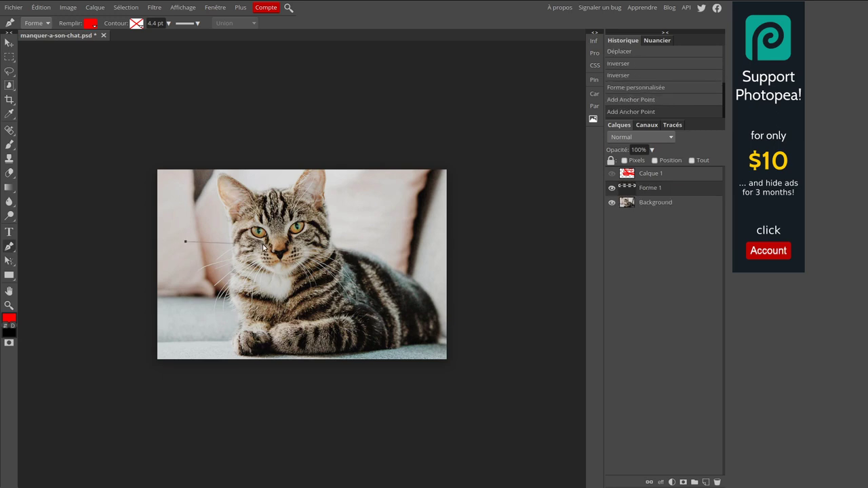
left_click_drag(263, 203, 211, 166)
left_click_drag(334, 192, 388, 203)
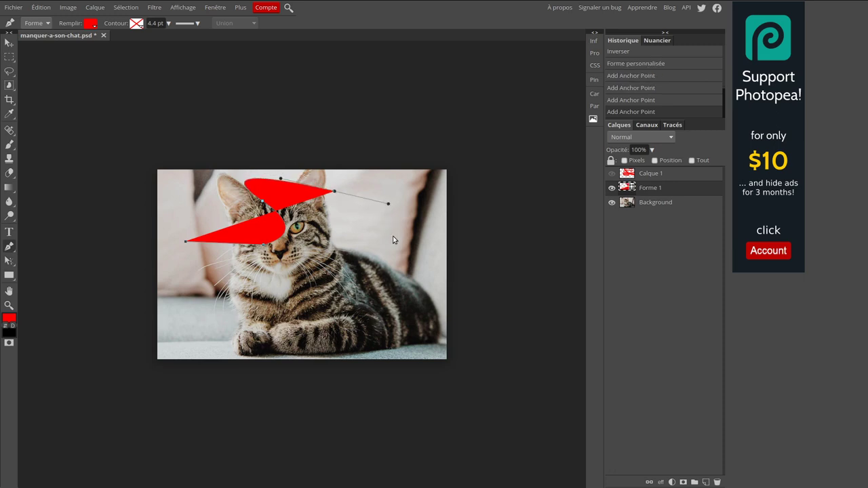
left_click_drag(401, 233, 446, 192)
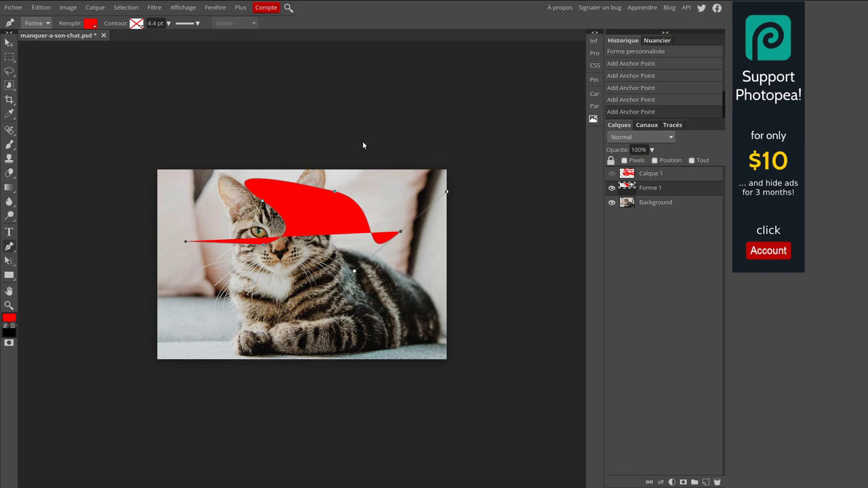
- Extend the red shape with straight-edged corner points beside the cat's back, by its hind paw and below its chest
left_click(415, 249)
left_click(379, 339)
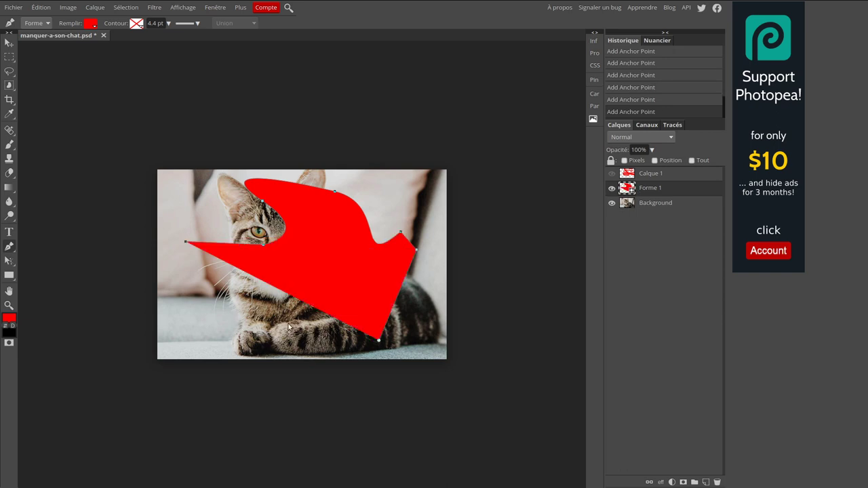
left_click(246, 320)
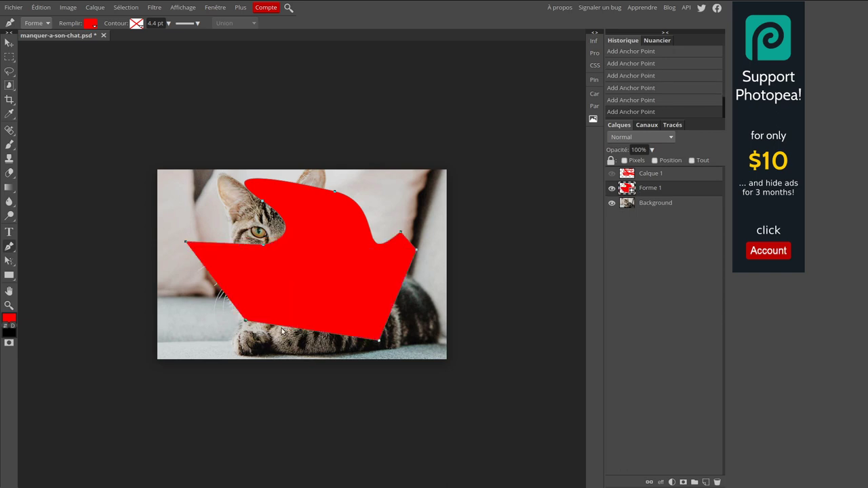
- Add an anchor point on the red shape's lower edge, undo its curve, and move it up to the cat's nose level as a deep notch
left_click(319, 335)
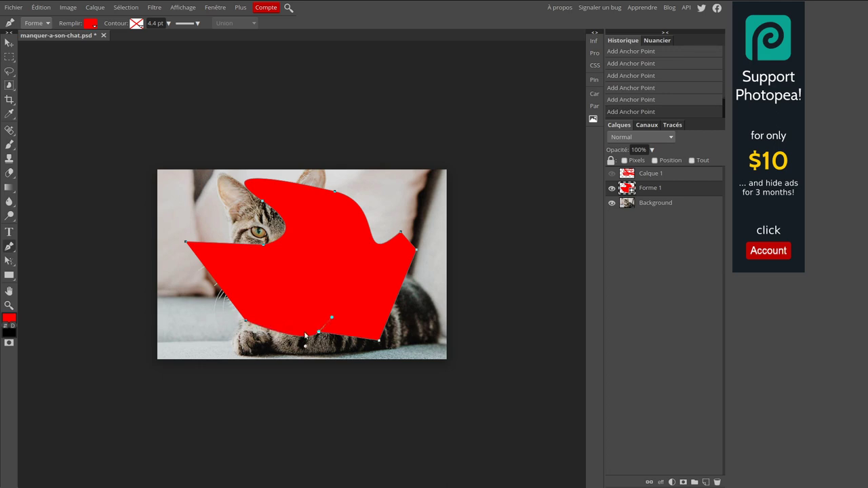
left_click_drag(319, 334, 267, 313)
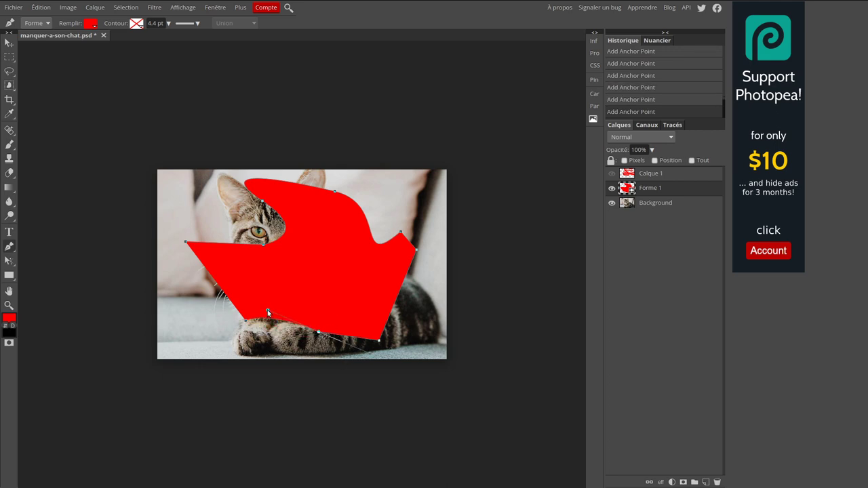
key("ctrl+z")
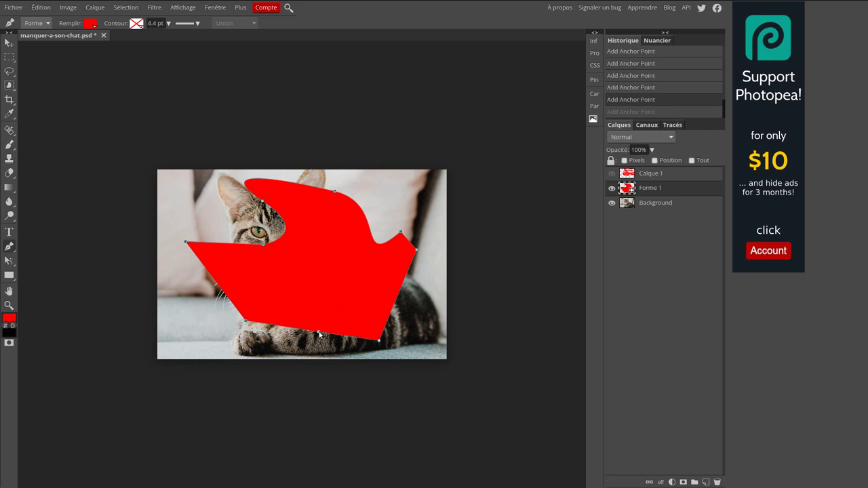
left_click_drag(318, 334, 303, 249)
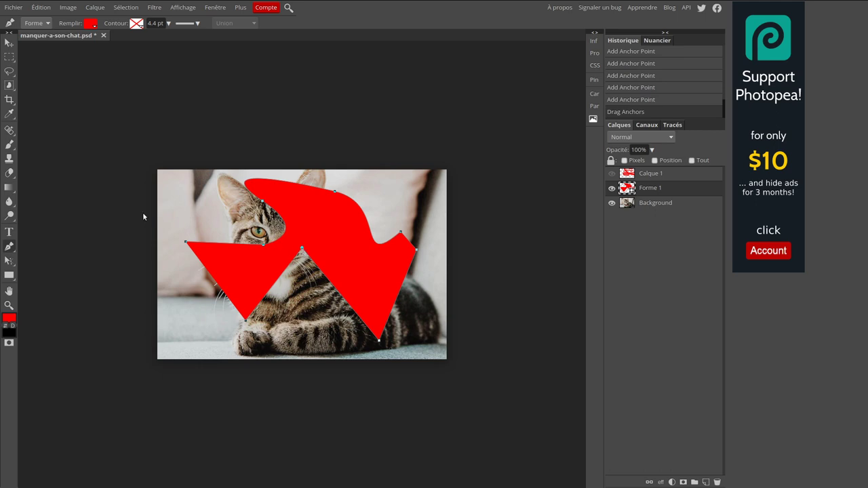
left_click(9, 231)
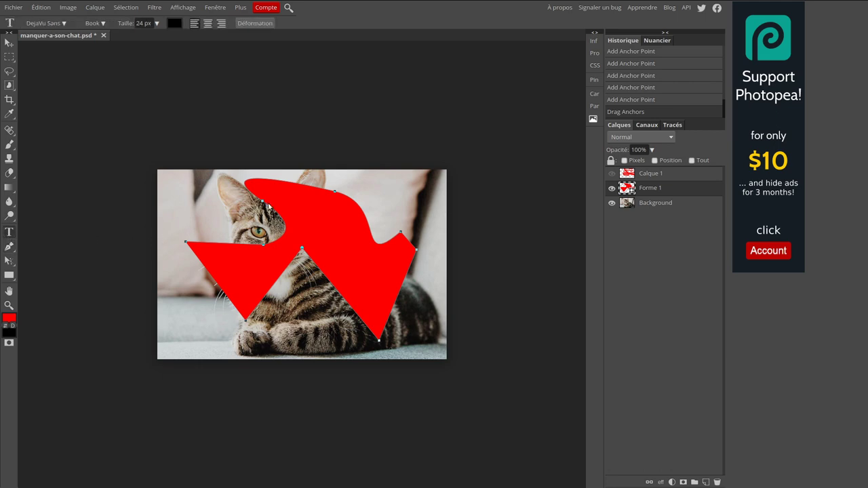
left_click(302, 198)
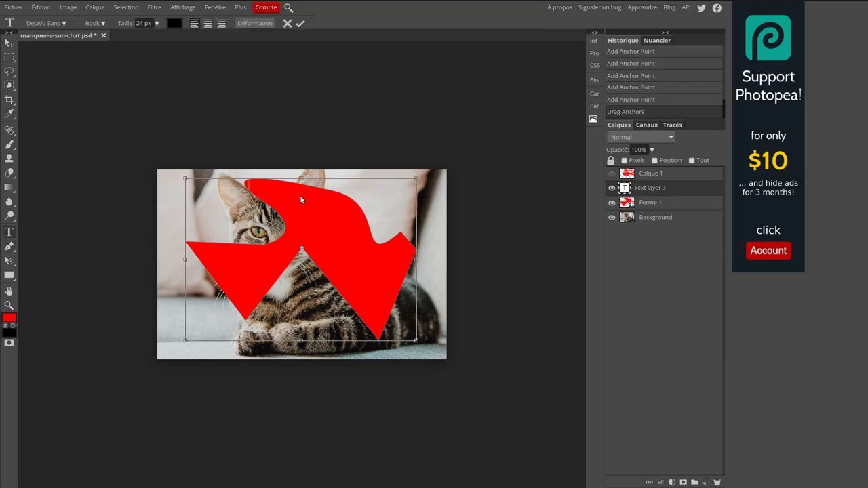
type("johdfkjhsdfkjdshfkjsdhfksdjhfskdjhfsdkjhfsdkjhf")
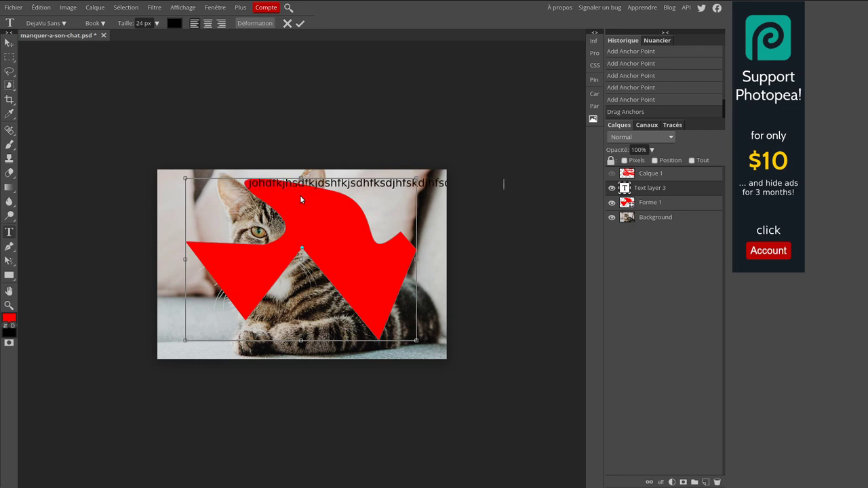
key("Return")
type("dfkjsdfkd")
key("Escape")
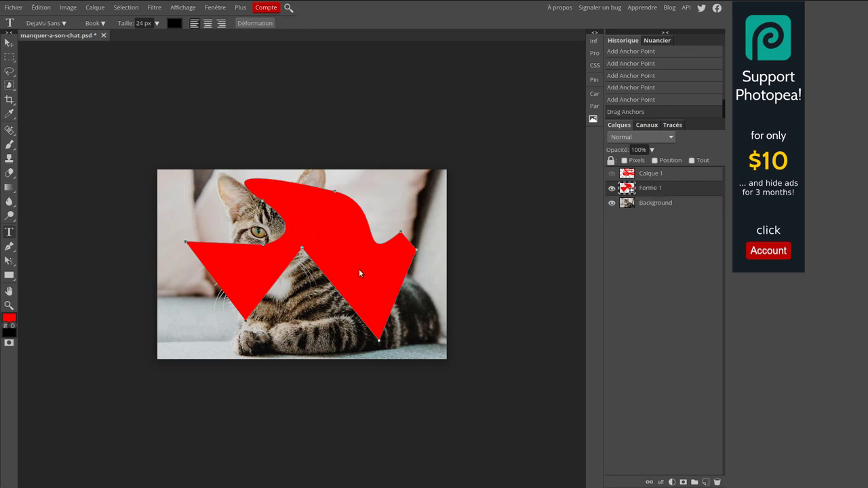
- Place black 24 px DejaVu Sans text inside the red shape, reading "kfglkhfgljhfdglkjdfglkdjfgdfjgdfglkjdfgldfkjgldkfjgdlkfjgdlkfjgd"
left_click(295, 254)
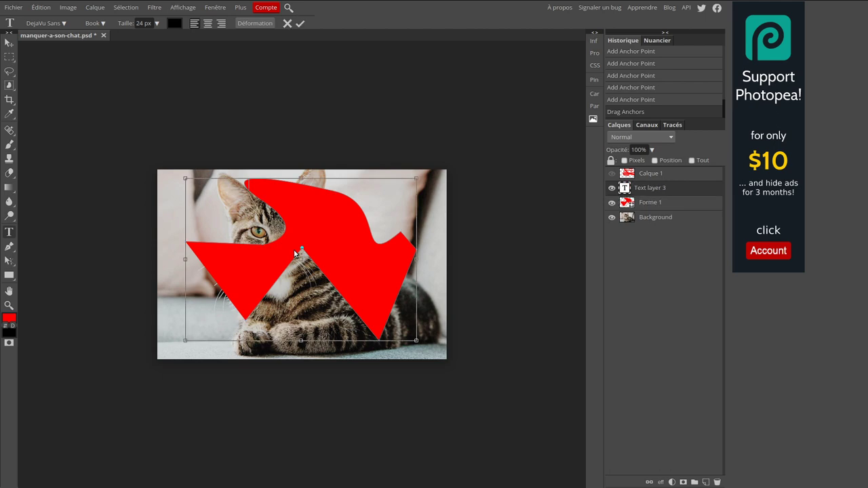
type("kfglkhfgljhfdglkjdfglkdjfg")
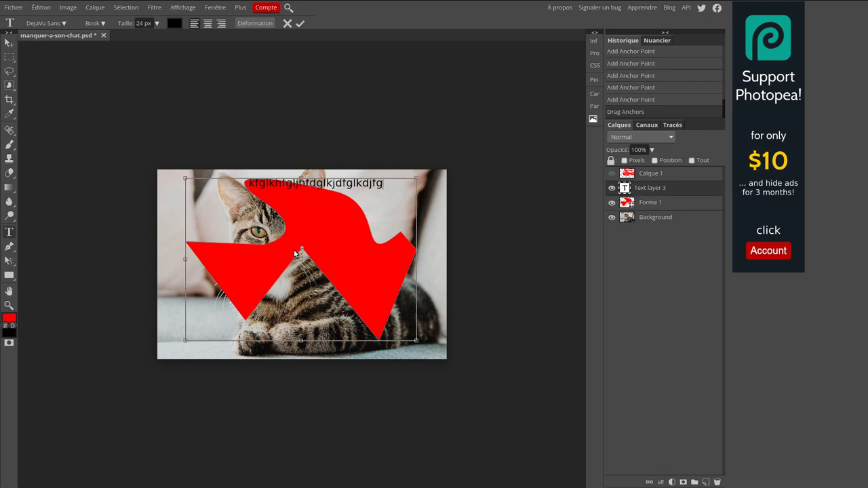
type("dfjgdfglkjdfgldfkjgldkfj")
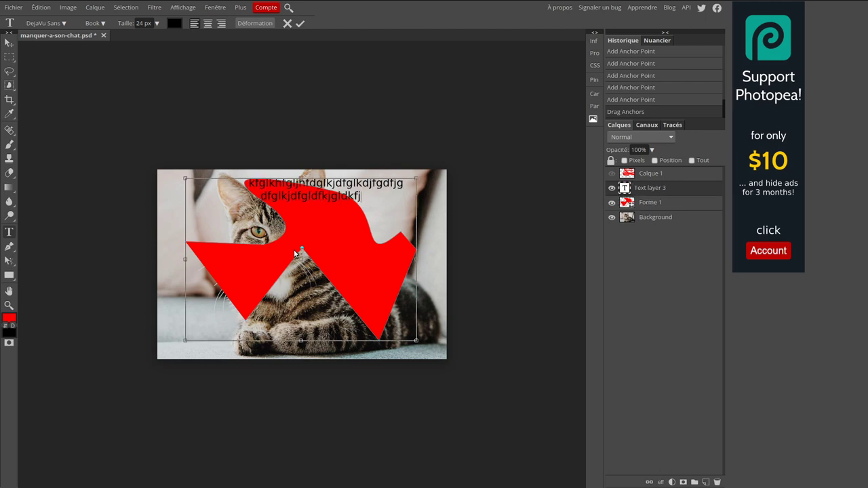
type("gdlkfjgdlkfjgd")
- Leave blank lines and fill the rest of the red shape with more random filler text, starting with "dkfgjdlfgkjdflkgjdflgkj"
key("Return")
key("Return")
key("Return")
type("d")
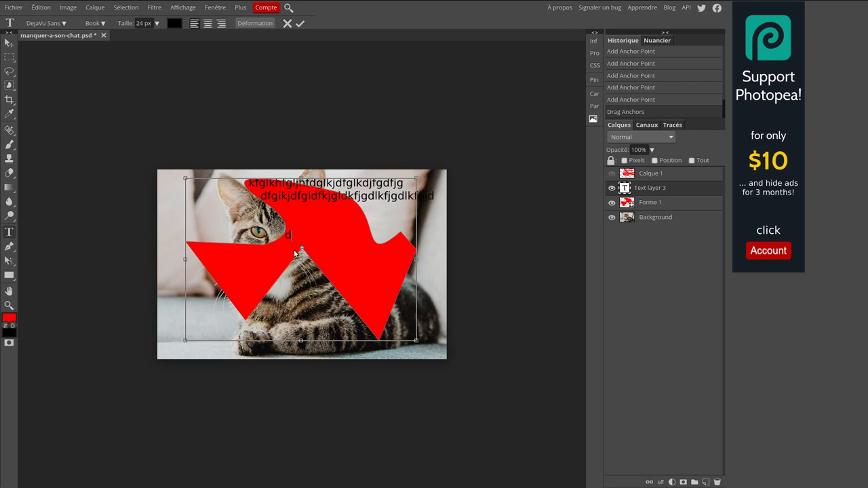
type("kfgjdlfgkjdflkgjdflgkj dflkjg")
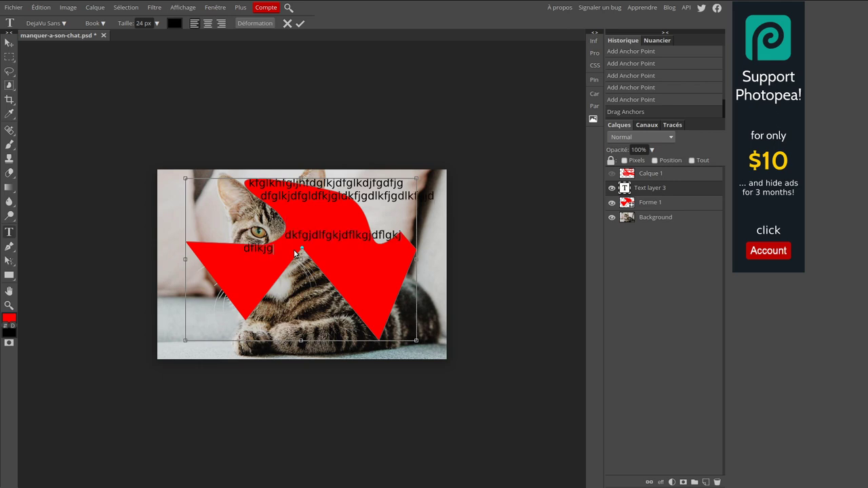
type("dlkfgdlkfdjgd ")
type("dmlfdkjglkdfjgdlkjgkfdljg")
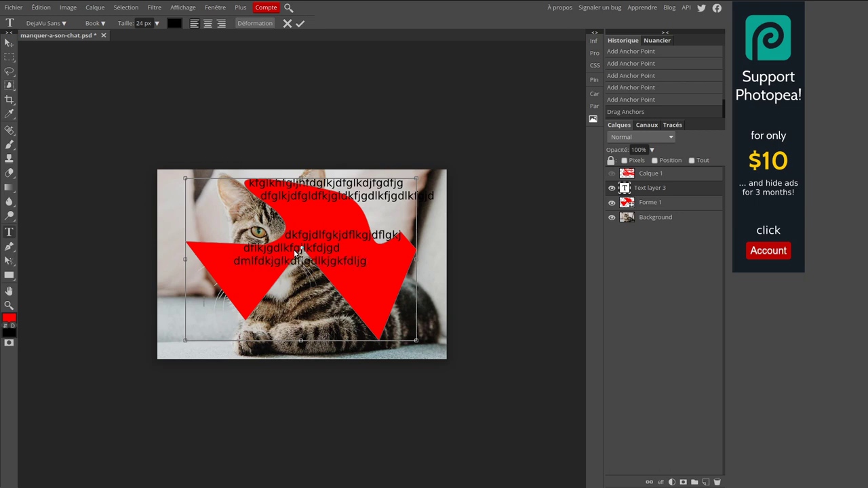
key("Return")
type("dlkfjglkdjglkfdjgjddhjdlkjg")
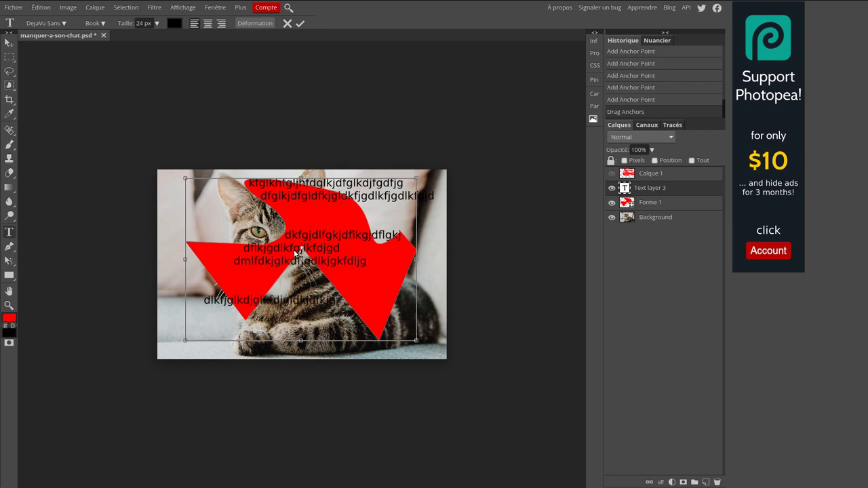
type("dflkjglkdjglkd")
- Warp the text with the Arc style, horizontal orientation and a 48% bend
left_click(249, 58)
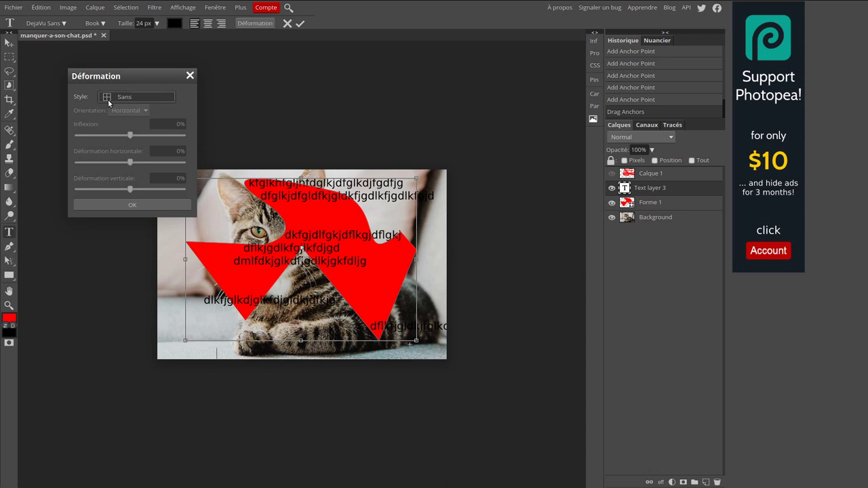
left_click(108, 102)
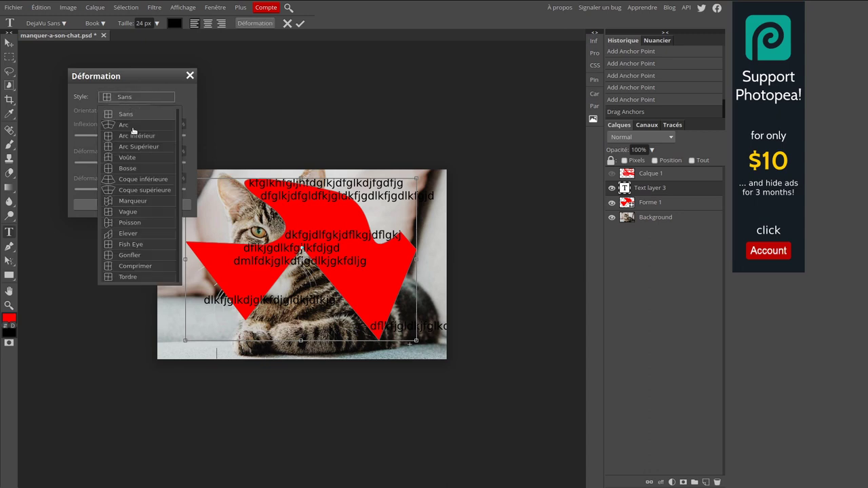
left_click(124, 125)
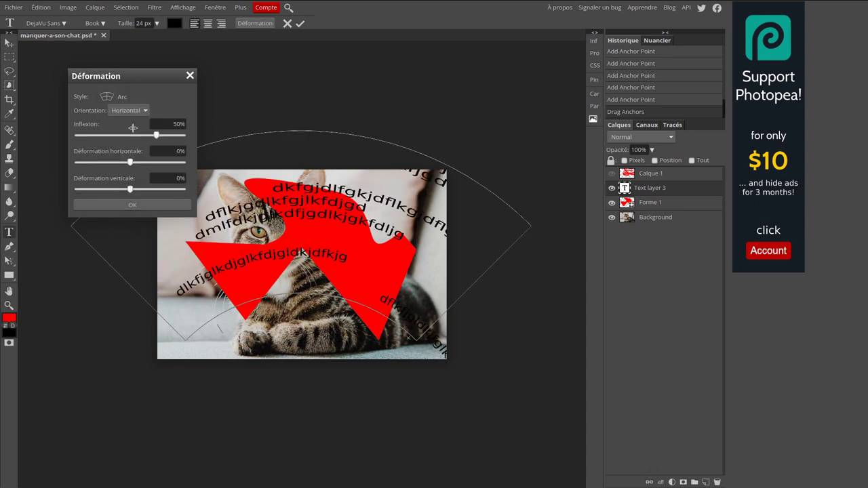
mouse_move(157, 135)
left_mouse_down()
mouse_move(99, 138)
mouse_move(154, 135)
left_mouse_up()
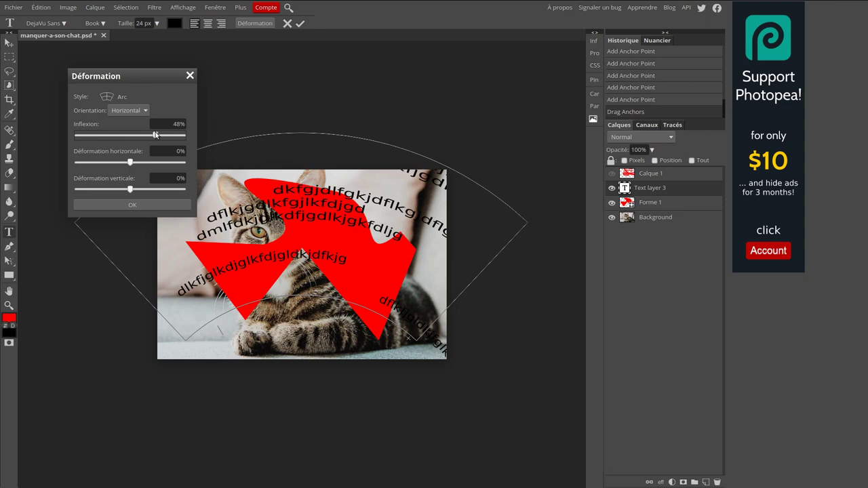
key("alt+Tab")
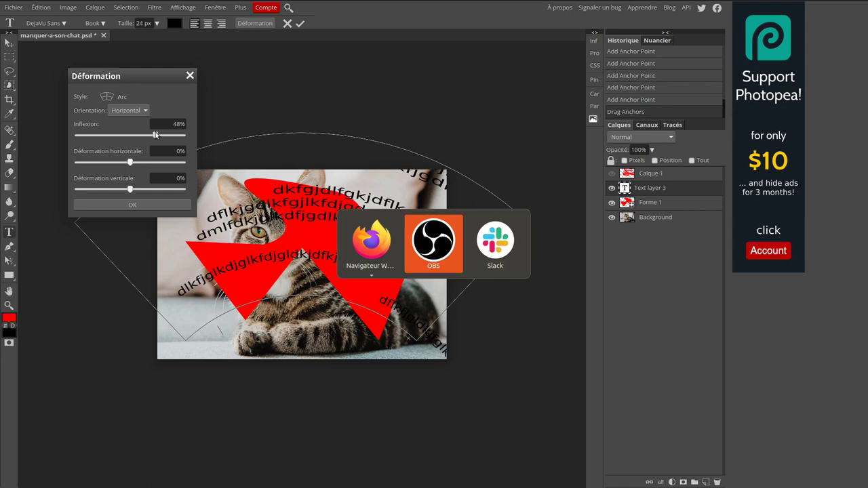